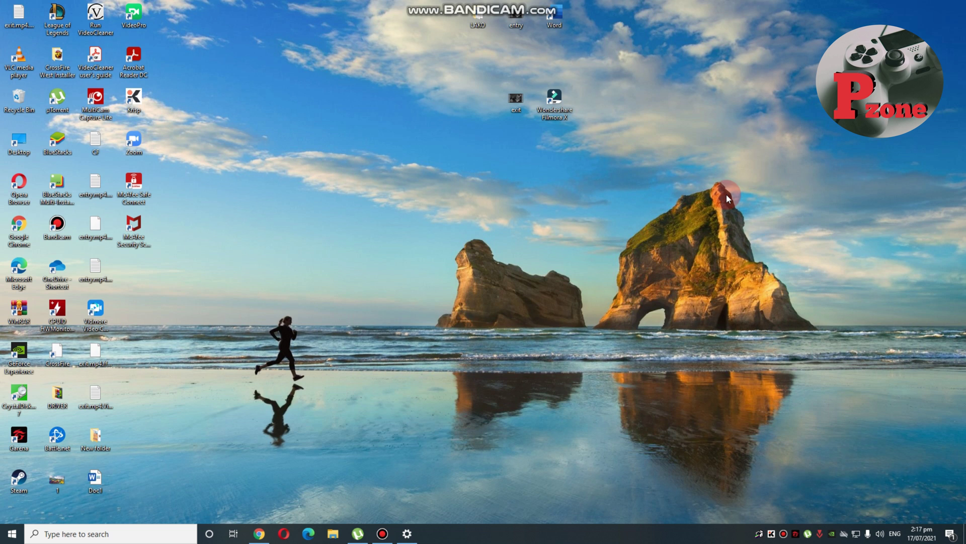
Launch Chrome and load the router admin page at 192.168.0.1.
{"action": "left_click", "coordinate": [259, 532]}
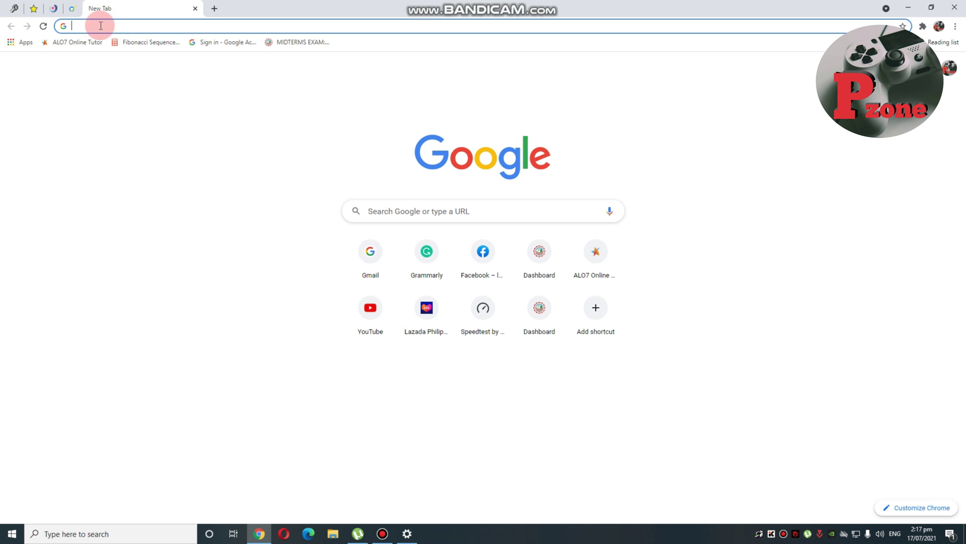
{"action": "type", "text": "19"}
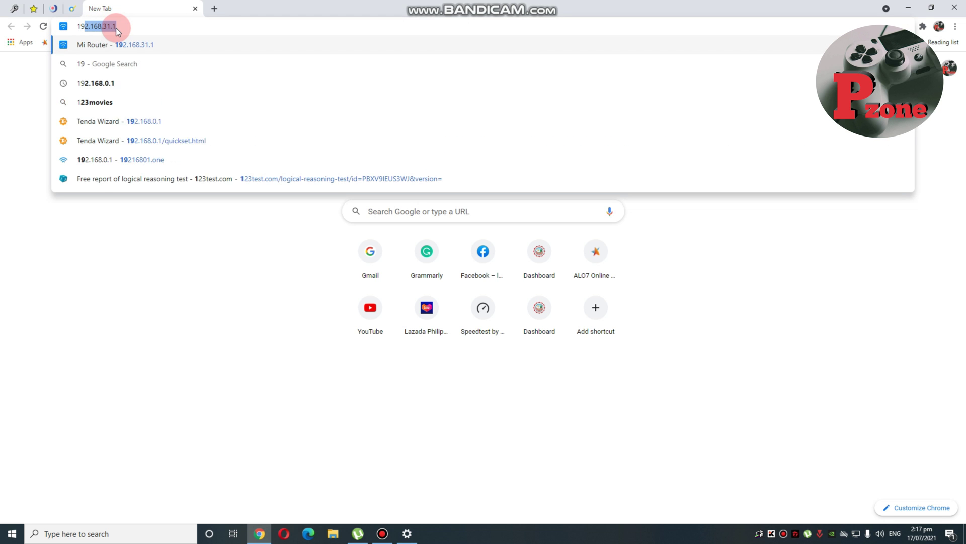
{"action": "type", "text": "2.16"}
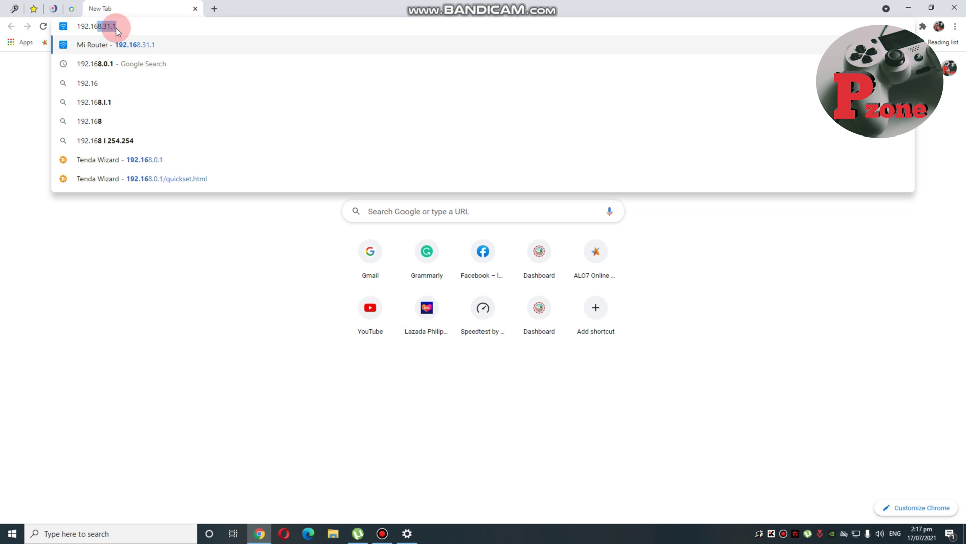
{"action": "type", "text": "8.0.1"}
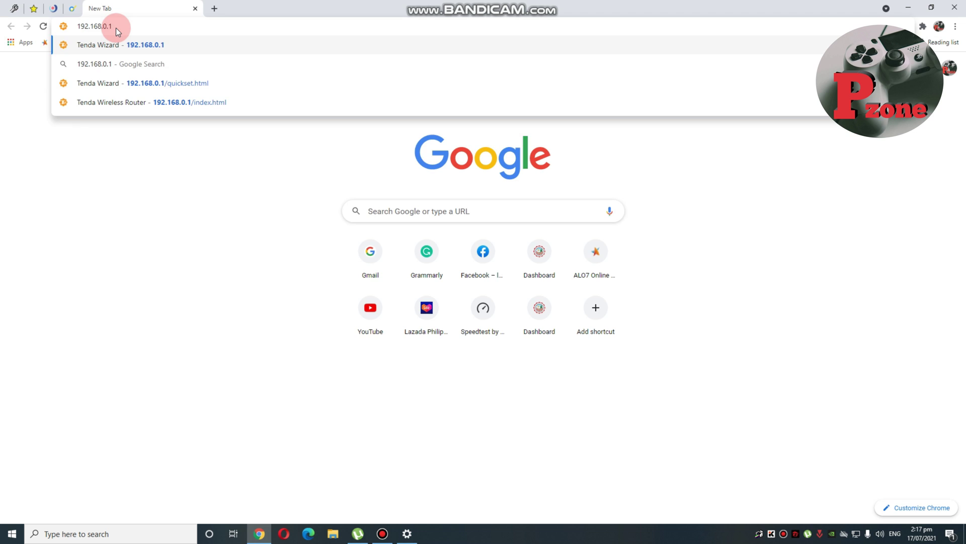
{"action": "key", "text": "Return"}
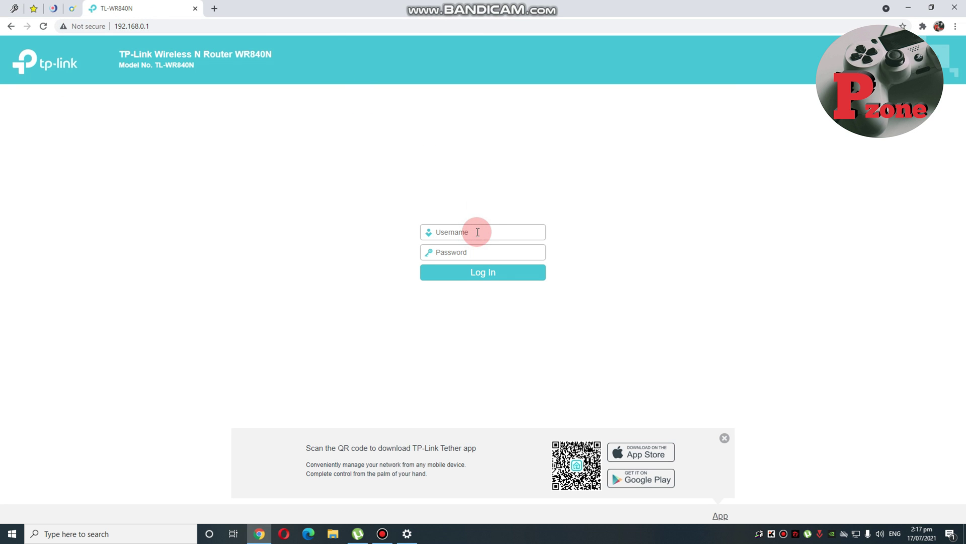
Sign in to the router with username admin and the administrator password.
{"action": "type", "text": "admin"}
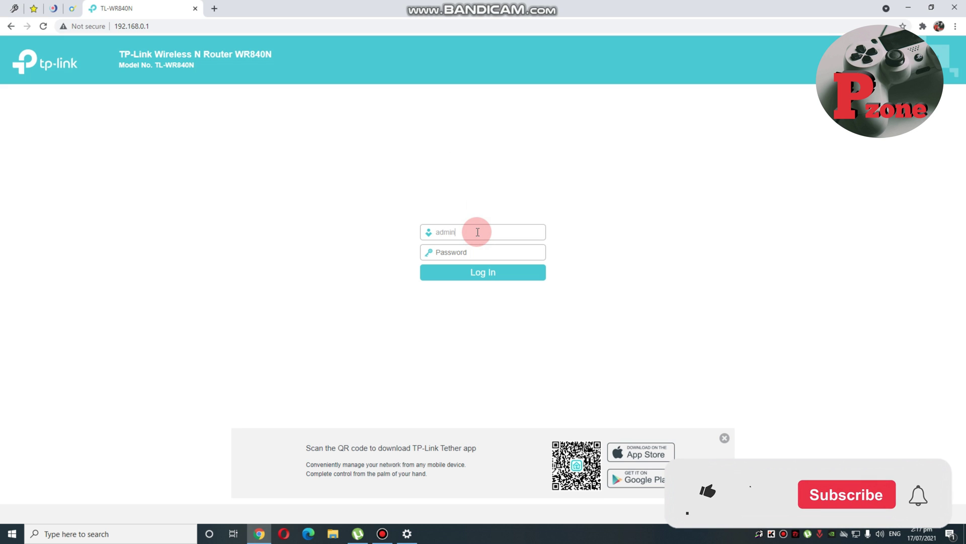
{"action": "left_click", "coordinate": [471, 253]}
{"action": "type", "text": "adm"}
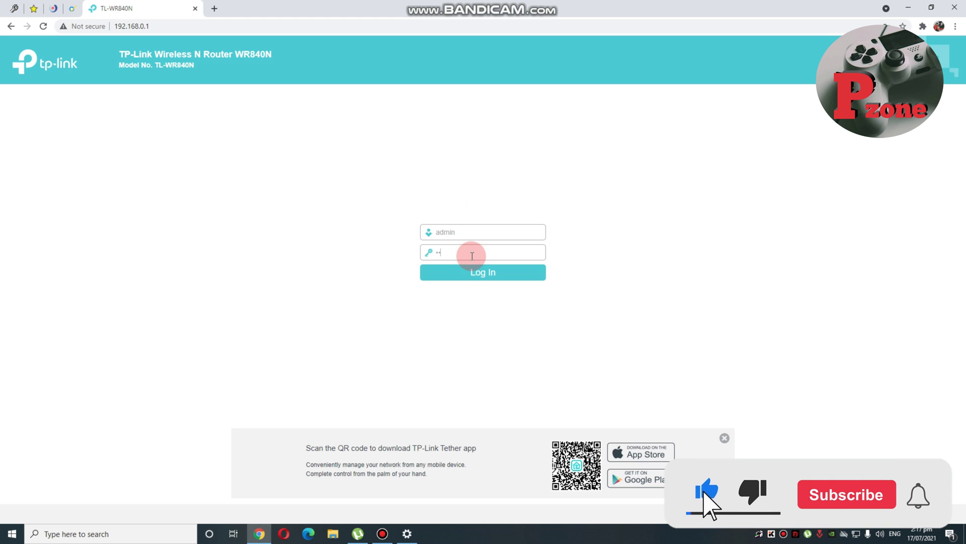
{"action": "type", "text": "in"}
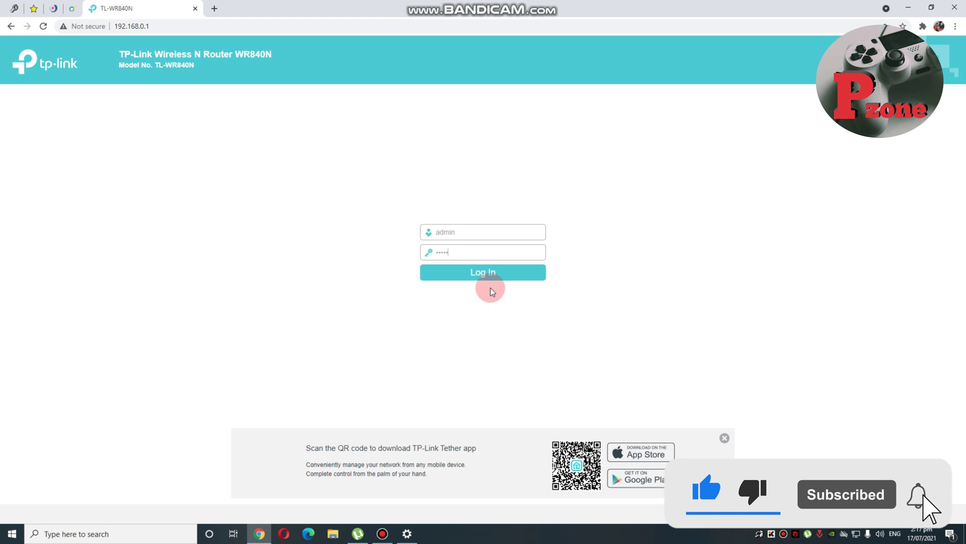
{"action": "left_click", "coordinate": [494, 276]}
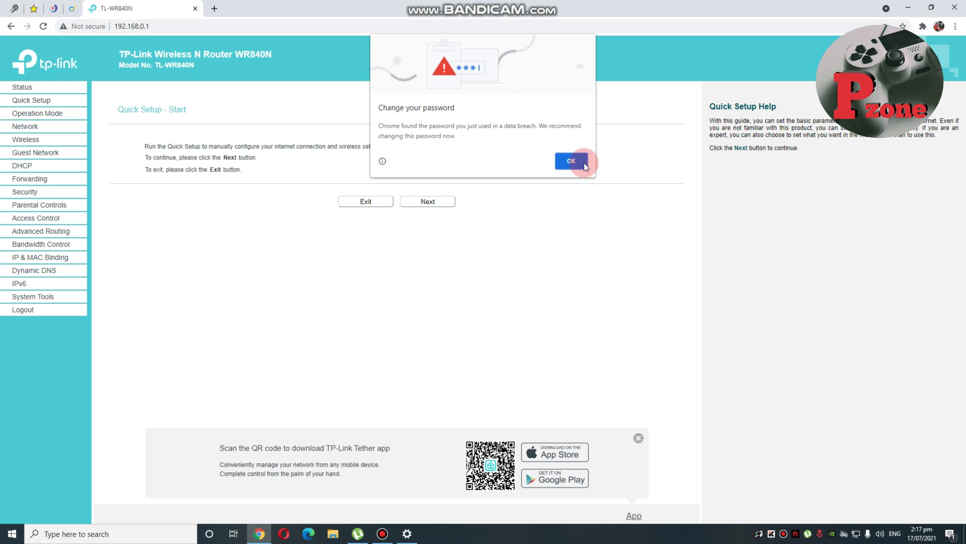
Dismiss the breach warning, run Quick Setup in Wireless Router mode, and choose Dynamic IP.
{"action": "left_click", "coordinate": [572, 161]}
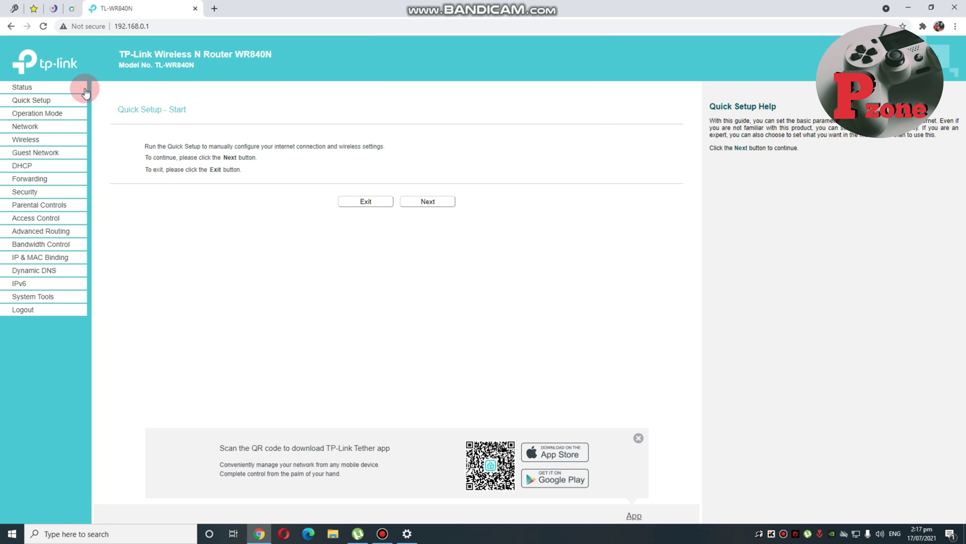
{"action": "left_click", "coordinate": [46, 102]}
{"action": "left_click", "coordinate": [437, 203]}
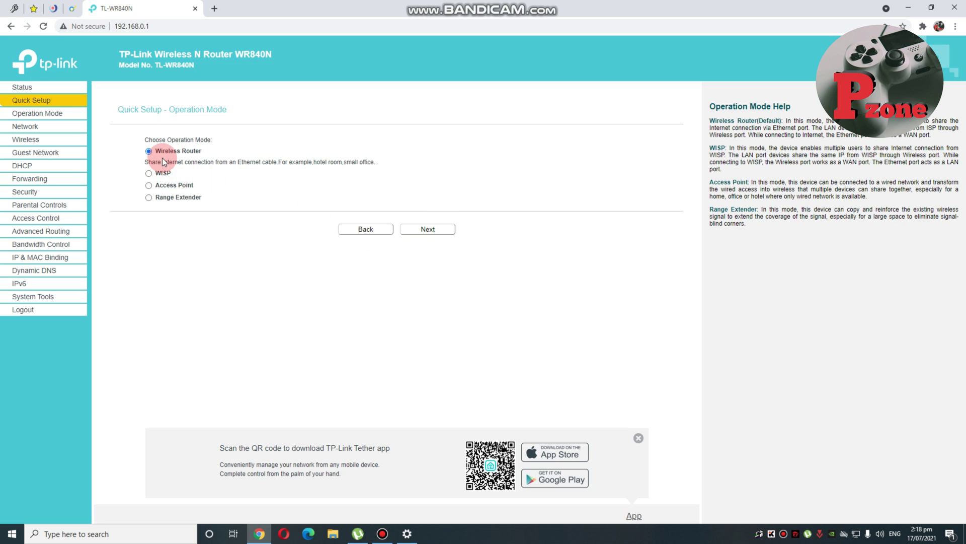
{"action": "left_click", "coordinate": [436, 231]}
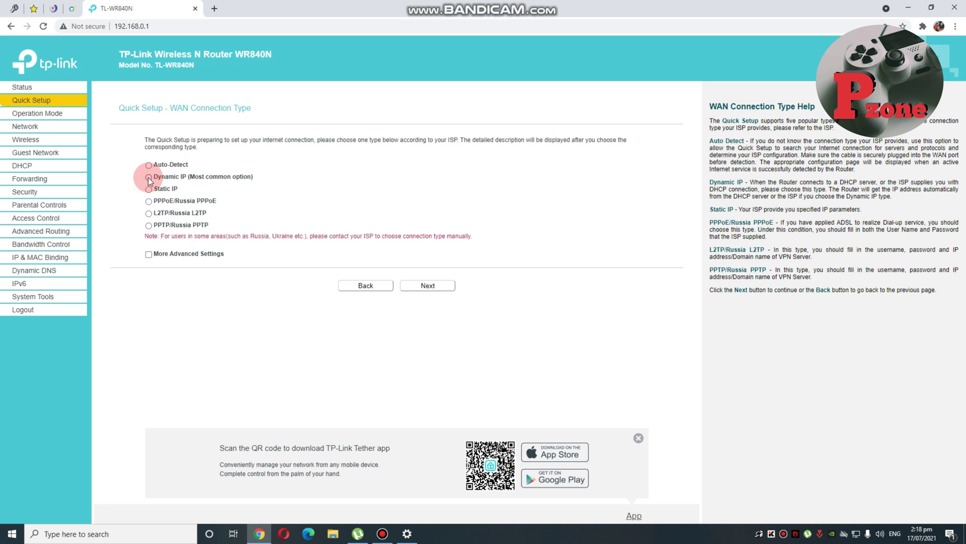
{"action": "left_click", "coordinate": [149, 178]}
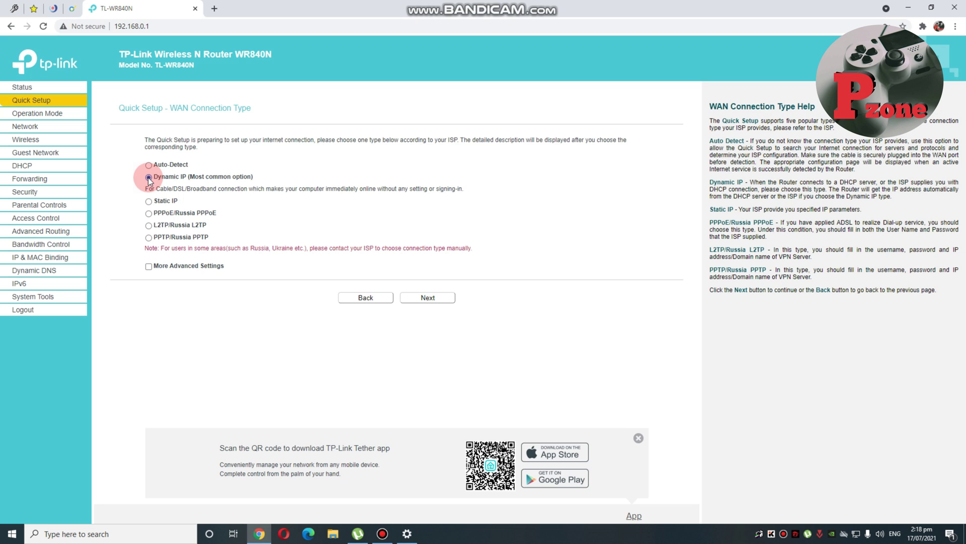
{"action": "left_click", "coordinate": [435, 298]}
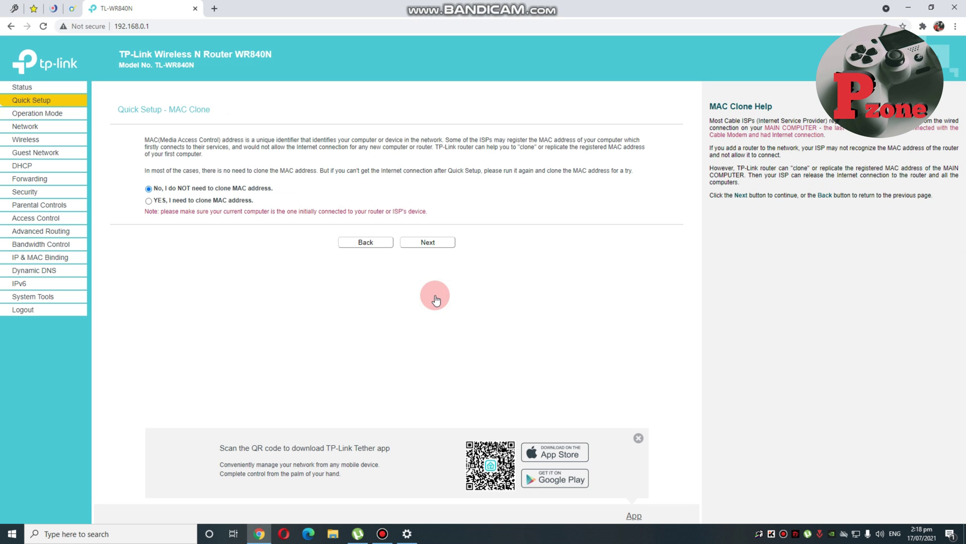
Keep 'No, I do NOT need to clone MAC address' and continue to the Wireless step.
{"action": "left_click", "coordinate": [263, 217]}
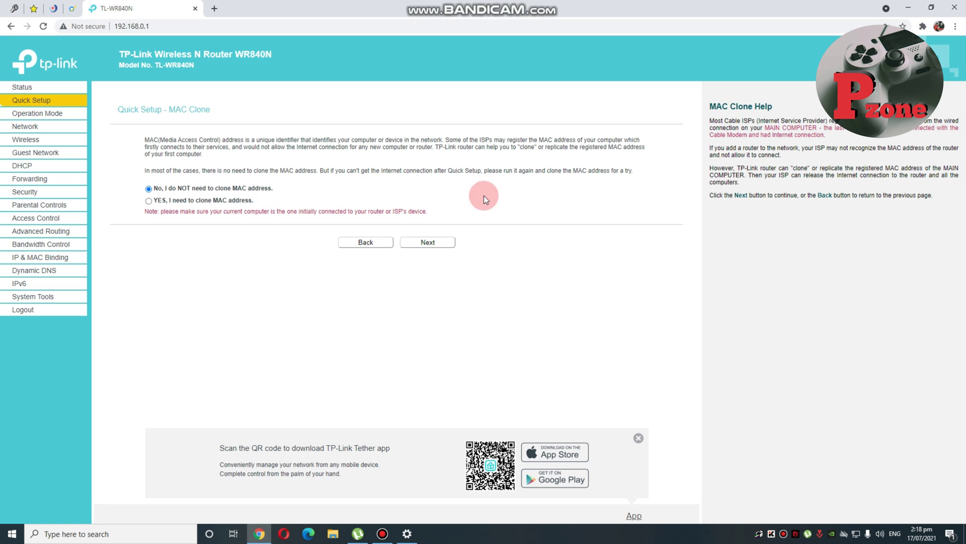
{"action": "left_click", "coordinate": [442, 247]}
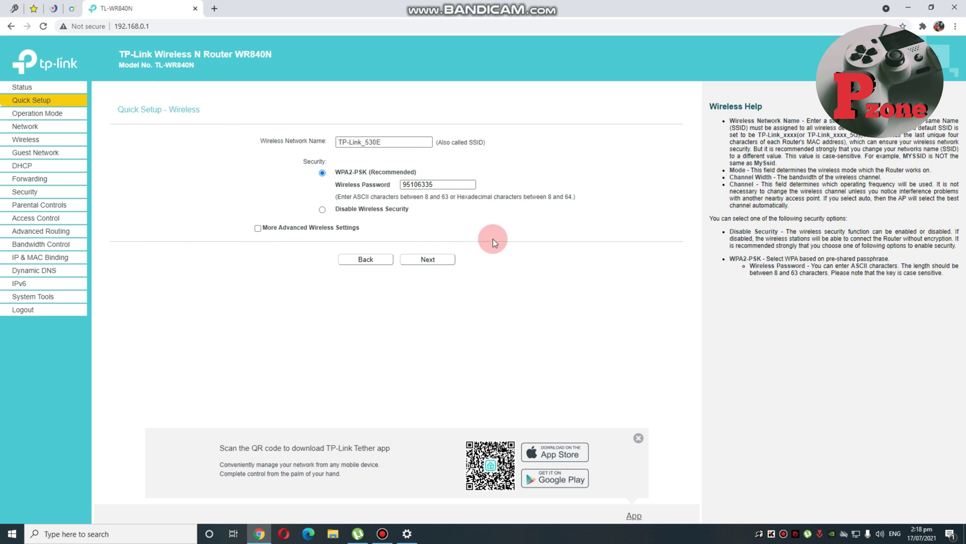
Replace the network name TP-Link_530E with 'Family Wifi'.
{"action": "left_click", "coordinate": [395, 140]}
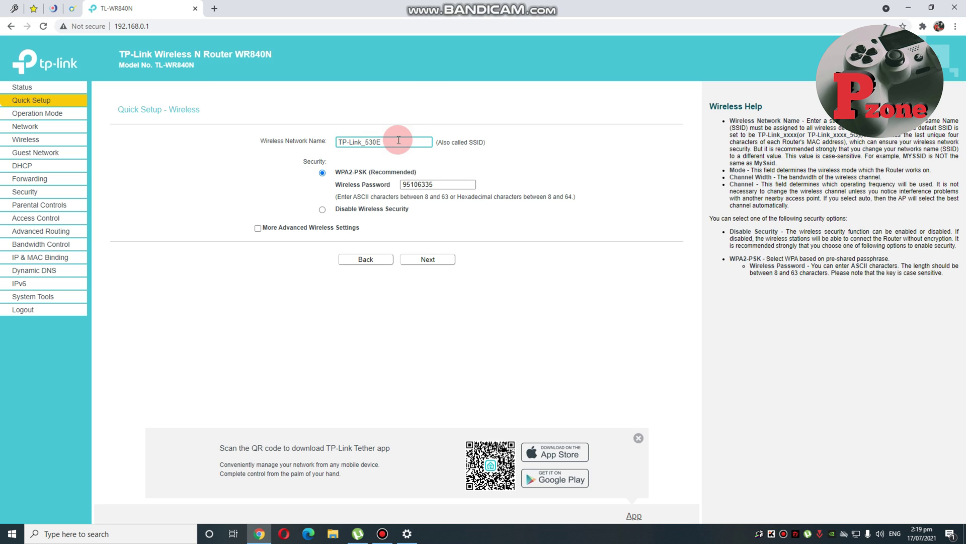
{"action": "key", "text": "BackSpace"}
{"action": "key", "text": "BackSpace"}
{"action": "key", "text": "BackSpace"}
{"action": "key", "text": "BackSpace"}
{"action": "key", "text": "BackSpace"}
{"action": "key", "text": "BackSpace"}
{"action": "key", "text": "BackSpace"}
{"action": "key", "text": "BackSpace"}
{"action": "key", "text": "BackSpace"}
{"action": "key", "text": "BackSpace"}
{"action": "key", "text": "BackSpace"}
{"action": "key", "text": "BackSpace"}
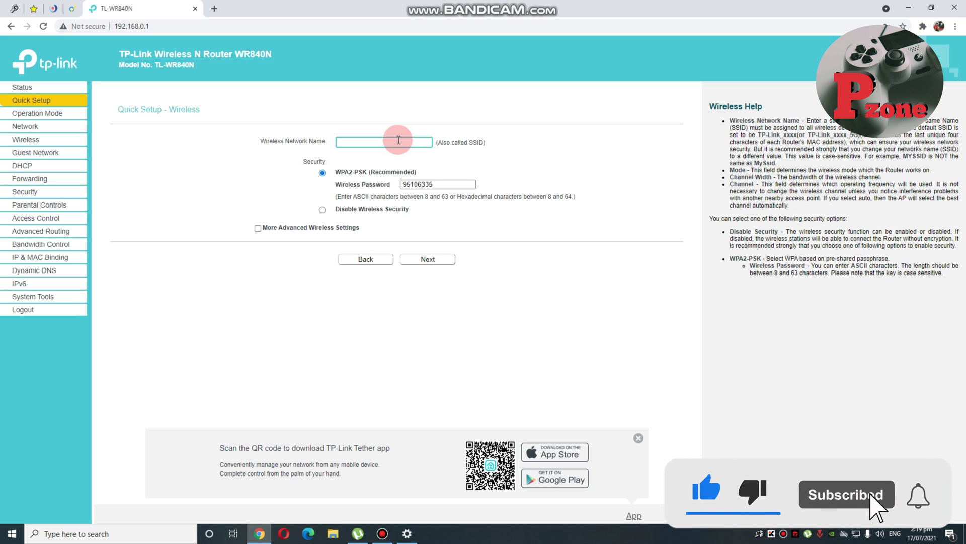
{"action": "type", "text": "Famil"}
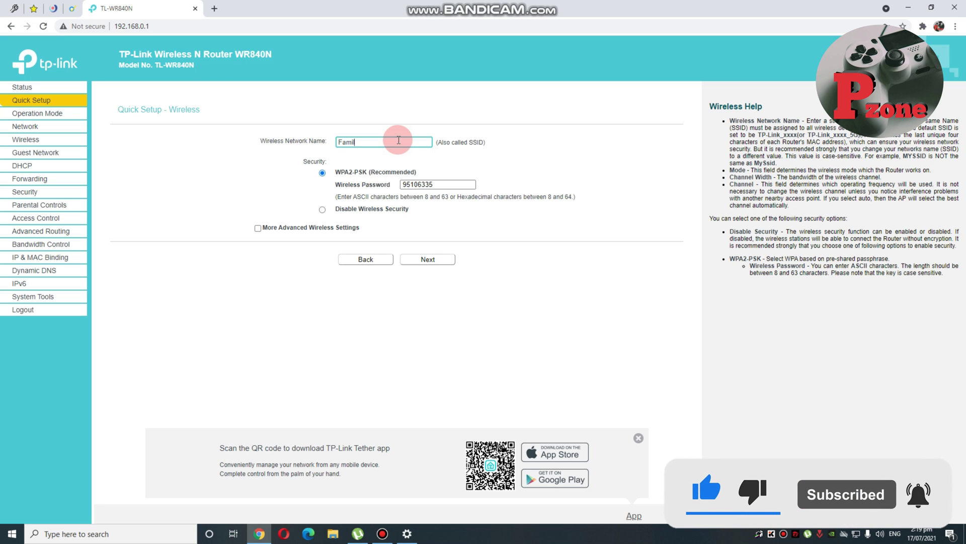
{"action": "type", "text": "y Wifi"}
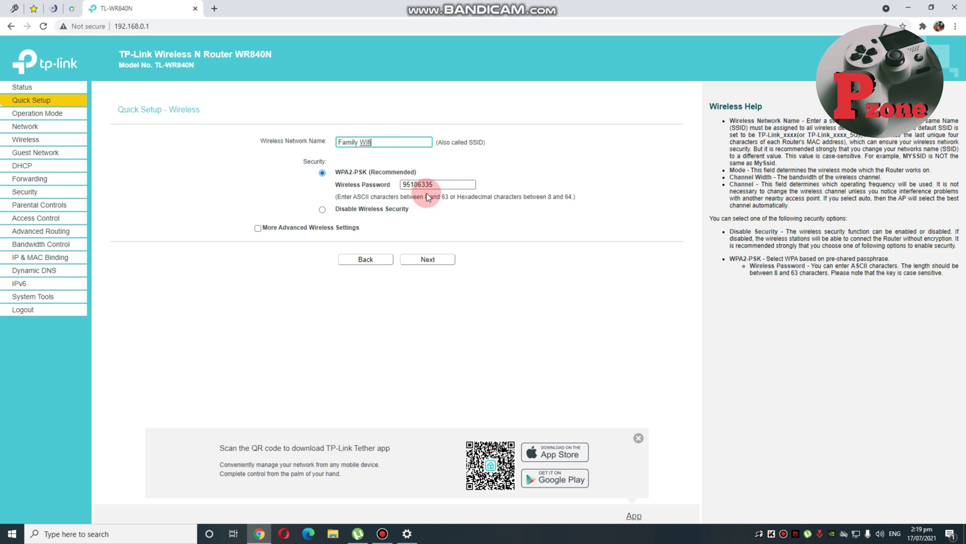
{"action": "left_click", "coordinate": [442, 184]}
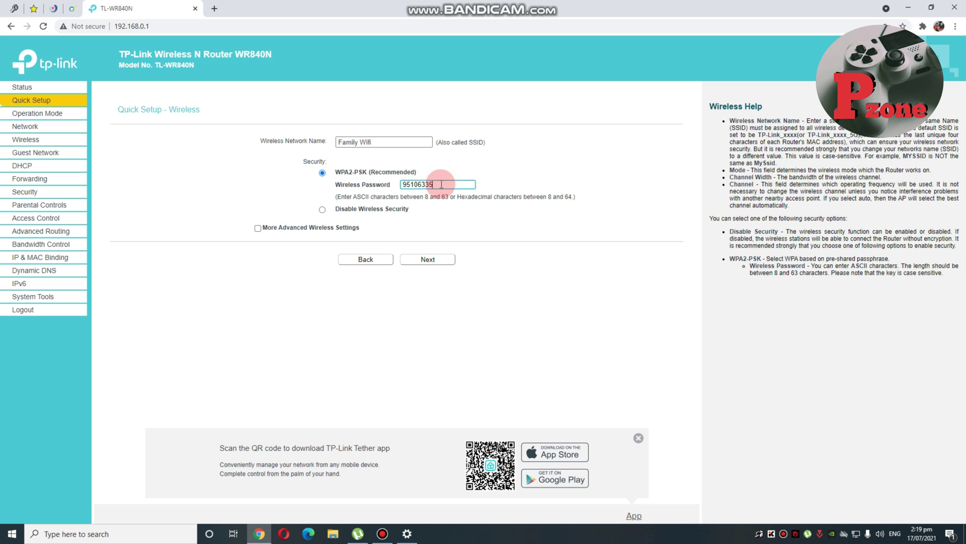
Replace the default wireless password with a new numeric password and continue to Confirm.
{"action": "key", "text": "BackSpace"}
{"action": "key", "text": "BackSpace"}
{"action": "key", "text": "BackSpace"}
{"action": "key", "text": "BackSpace"}
{"action": "key", "text": "BackSpace"}
{"action": "key", "text": "BackSpace"}
{"action": "key", "text": "BackSpace"}
{"action": "key", "text": "BackSpace"}
{"action": "type", "text": "123456789987654321"}
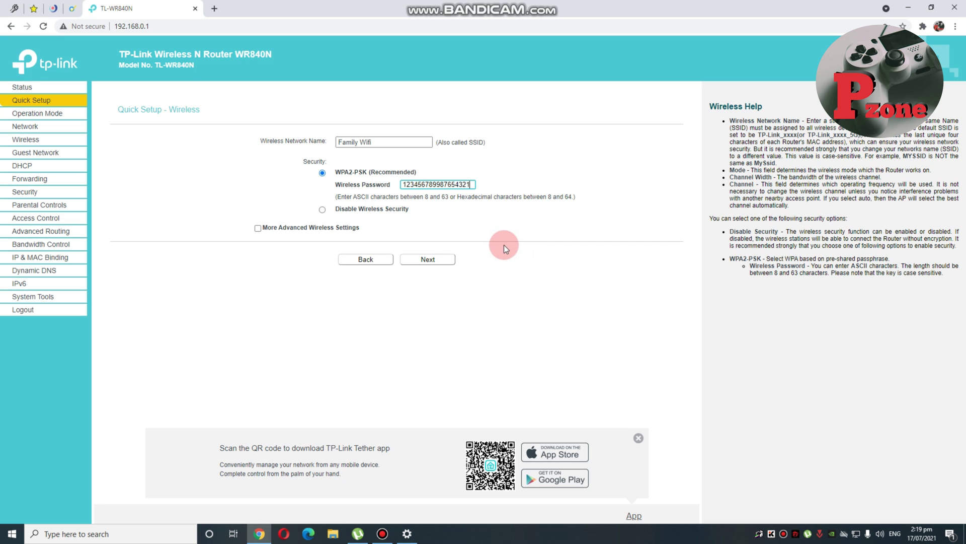
{"action": "left_click", "coordinate": [428, 260]}
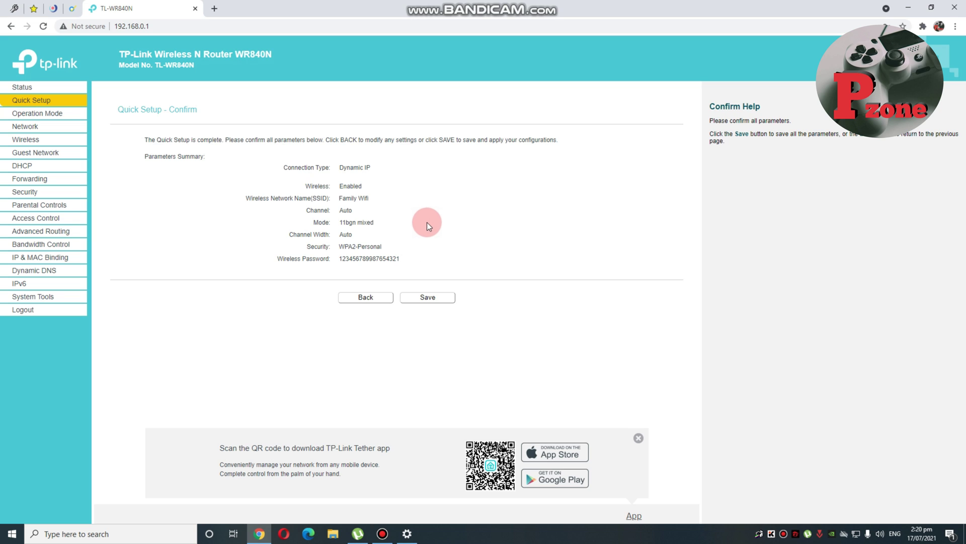
Save the Quick Setup settings and check that the Status page lists SSID Family Wifi.
{"action": "left_click", "coordinate": [438, 298]}
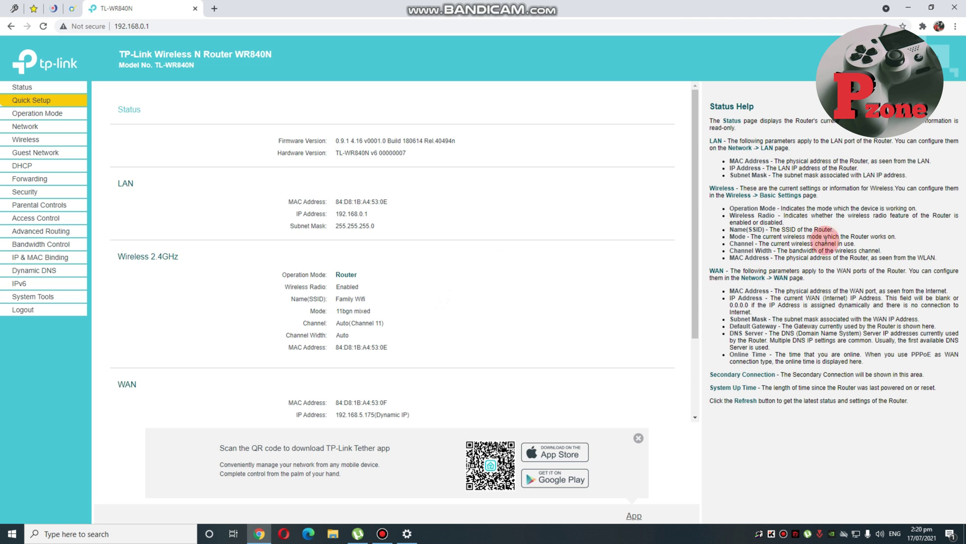
{"action": "mouse_move", "coordinate": [693, 180]}
{"action": "left_mouse_down"}
{"action": "mouse_move", "coordinate": [692, 327]}
{"action": "mouse_move", "coordinate": [699, 162]}
{"action": "left_mouse_up"}
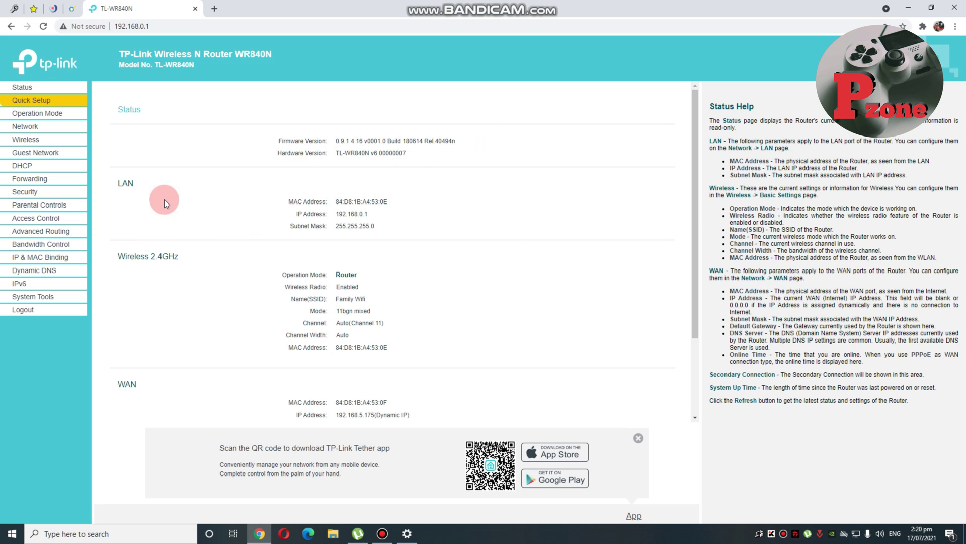
Start a speed test on speedtest.net from a new Chrome tab.
{"action": "left_click", "coordinate": [215, 8]}
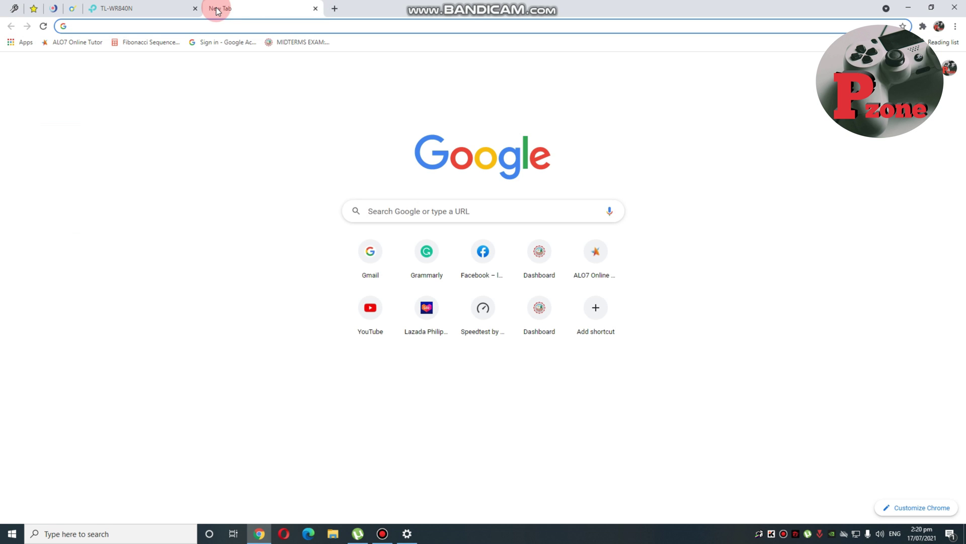
{"action": "type", "text": "speed"}
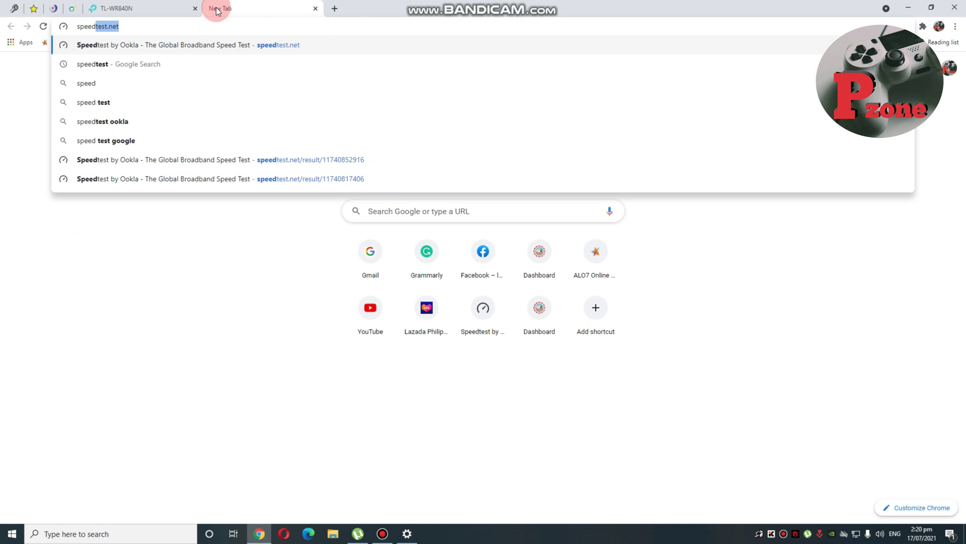
{"action": "left_click", "coordinate": [215, 46]}
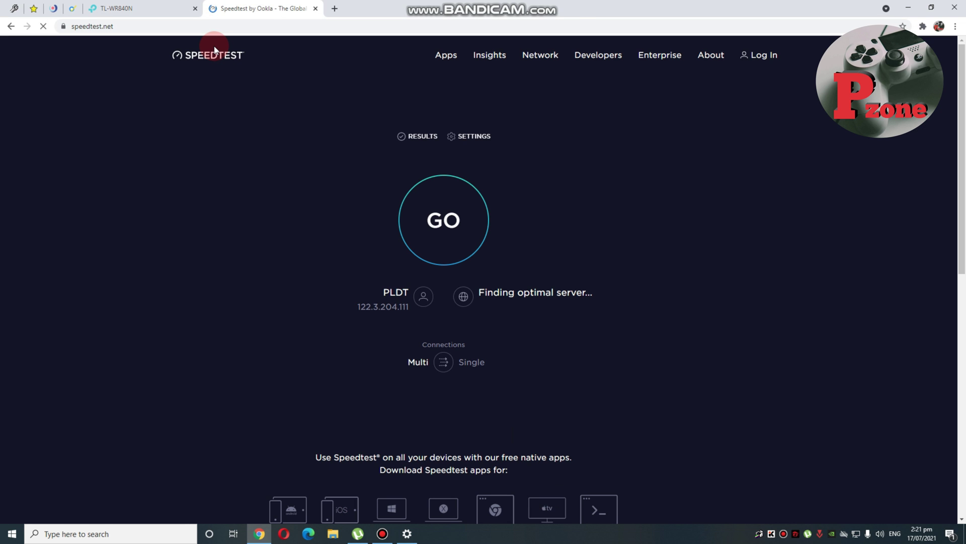
{"action": "left_click", "coordinate": [438, 209]}
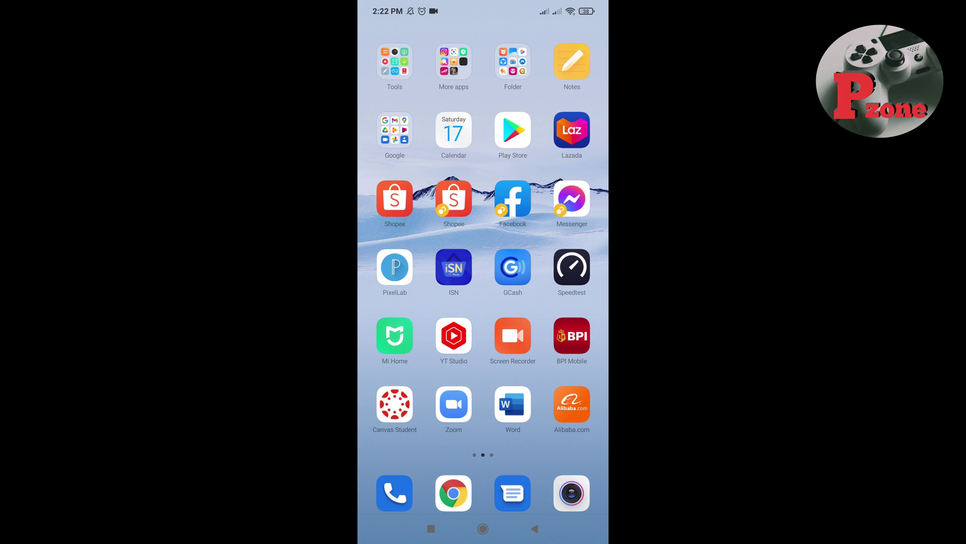
Open the phone's Wi-Fi settings and select the Family Wifi network.
{"action": "left_click_drag", "start_coordinate": [453, 335], "coordinate": [564, 337]}
{"action": "left_click", "coordinate": [571, 339]}
{"action": "left_click", "coordinate": [417, 304]}
{"action": "scroll", "coordinate": [484, 275], "scroll_direction": "down", "scroll_amount": 4}
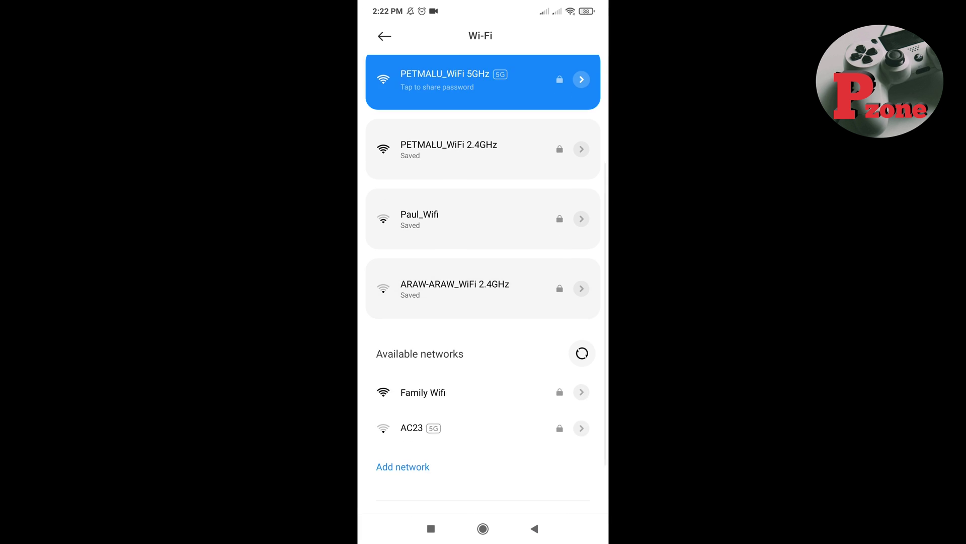
{"action": "left_click", "coordinate": [422, 331]}
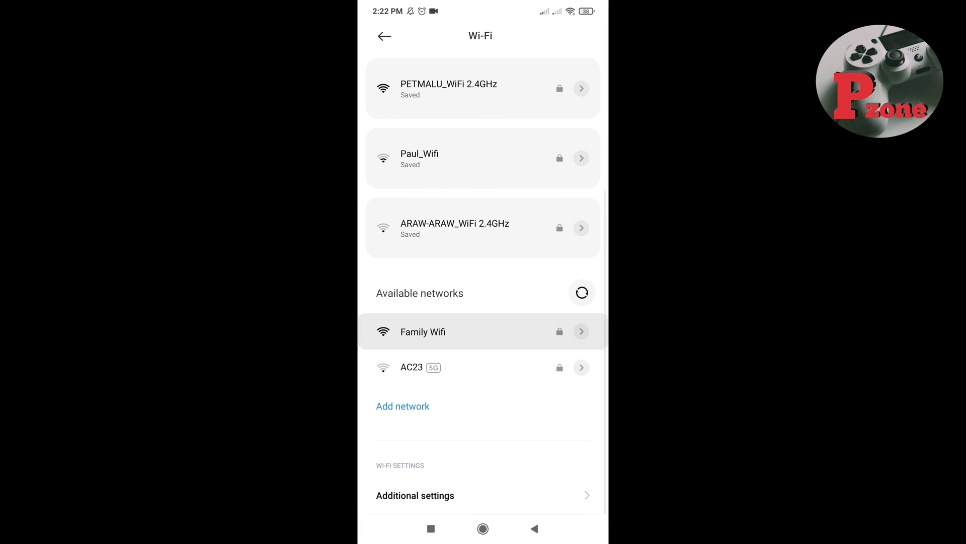
Enter the new Wi-Fi password, connect to Family Wifi, and return to the home screen.
{"action": "type", "text": "1"}
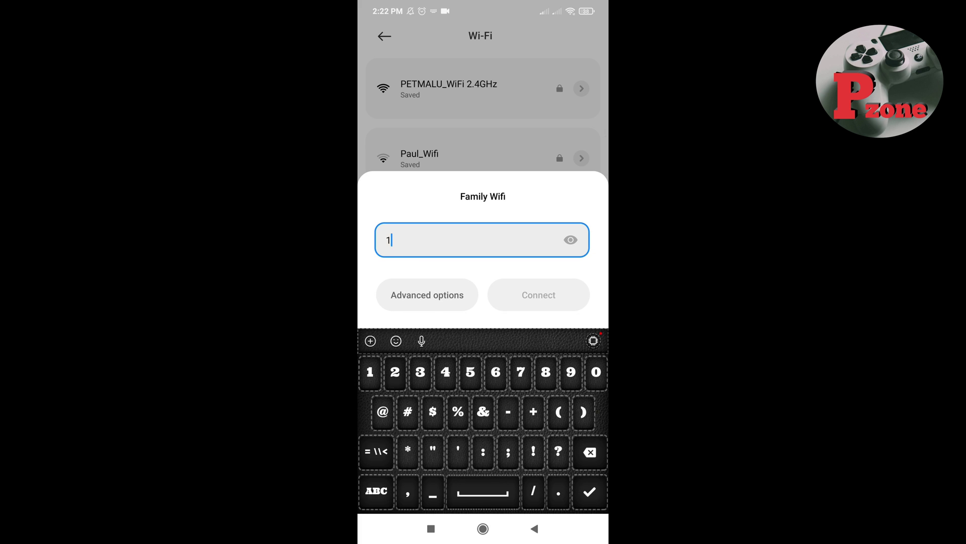
{"action": "type", "text": "23456789"}
{"action": "left_click", "coordinate": [571, 240]}
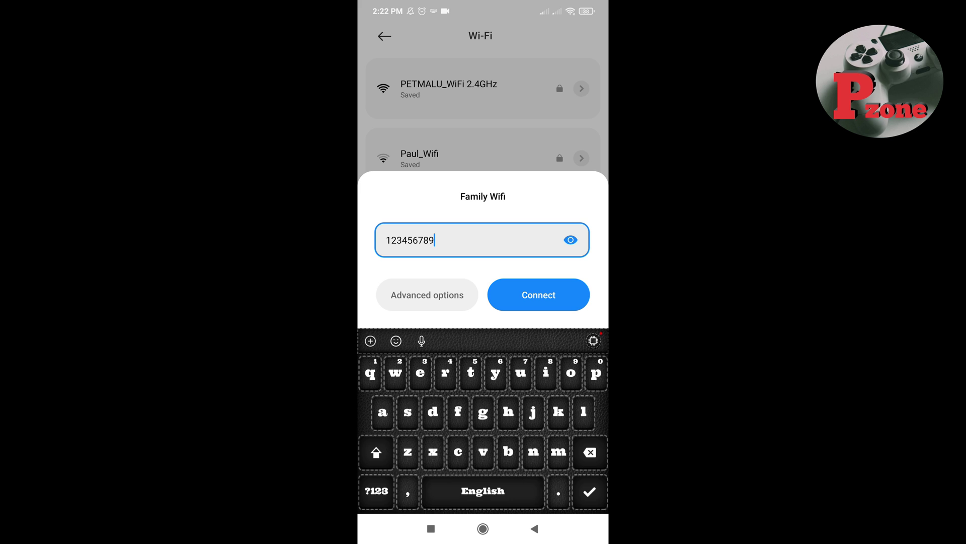
{"action": "left_click", "coordinate": [376, 490]}
{"action": "type", "text": "9"}
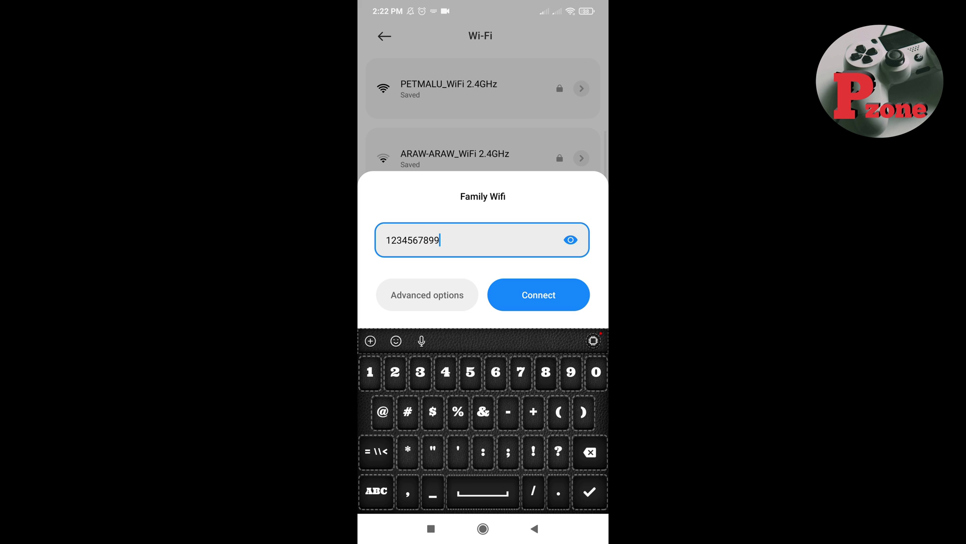
{"action": "type", "text": "87654321"}
{"action": "left_click", "coordinate": [539, 294]}
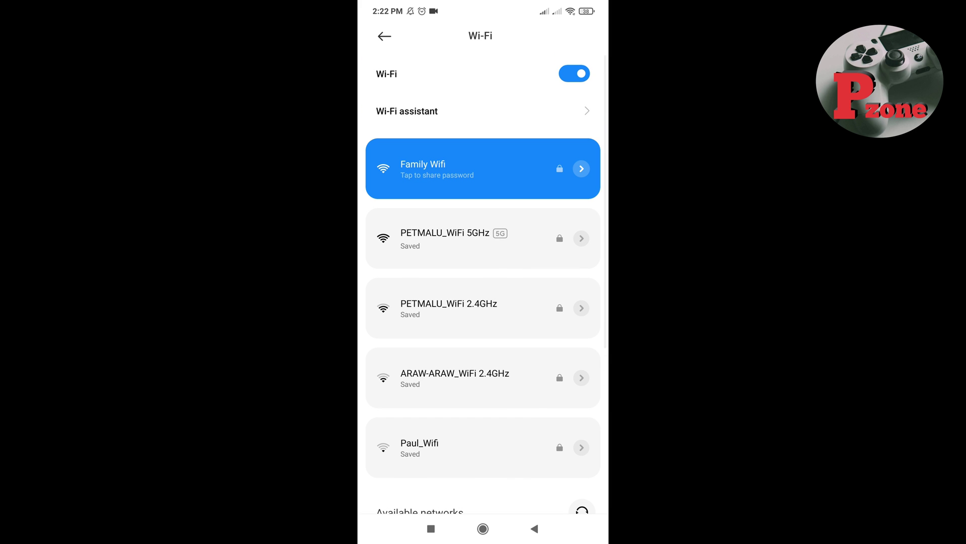
{"action": "left_click", "coordinate": [482, 528]}
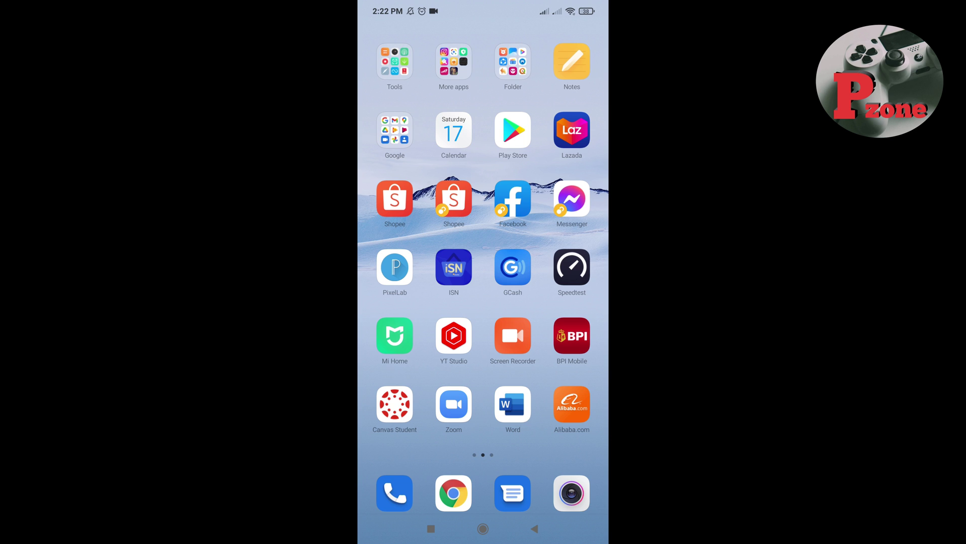
Launch the Speedtest app on the phone and start a test with GO.
{"action": "left_click", "coordinate": [572, 267]}
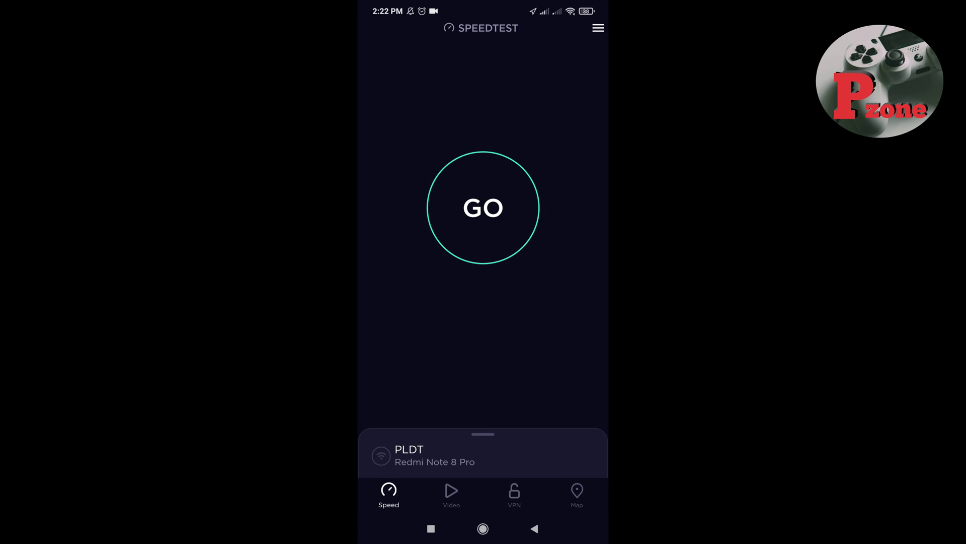
{"action": "left_click", "coordinate": [483, 207]}
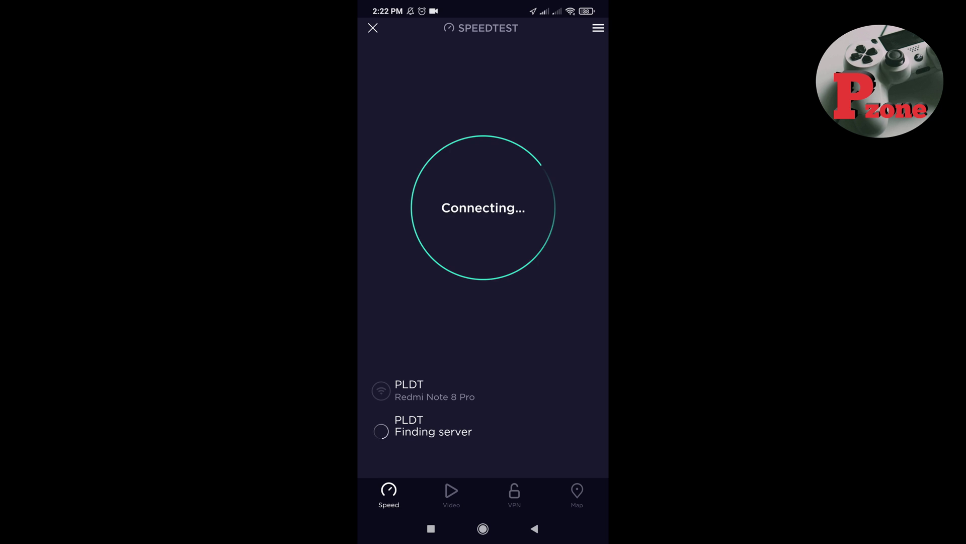